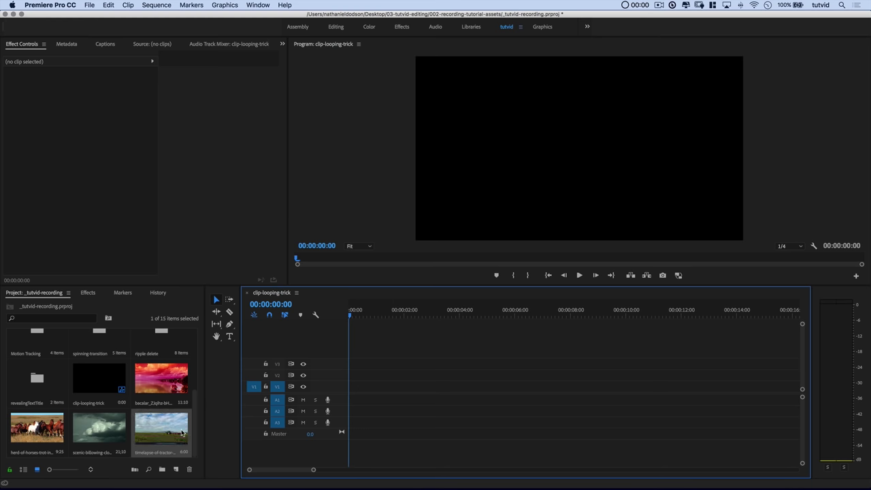
# Place the six-second tractor timelapse on V1 and scrub through it.
pyautogui.moveTo(161, 427)
pyautogui.mouseDown()
pyautogui.moveTo(375, 388)
pyautogui.moveTo(349, 386)
pyautogui.mouseUp()
pyautogui.click(432, 385)
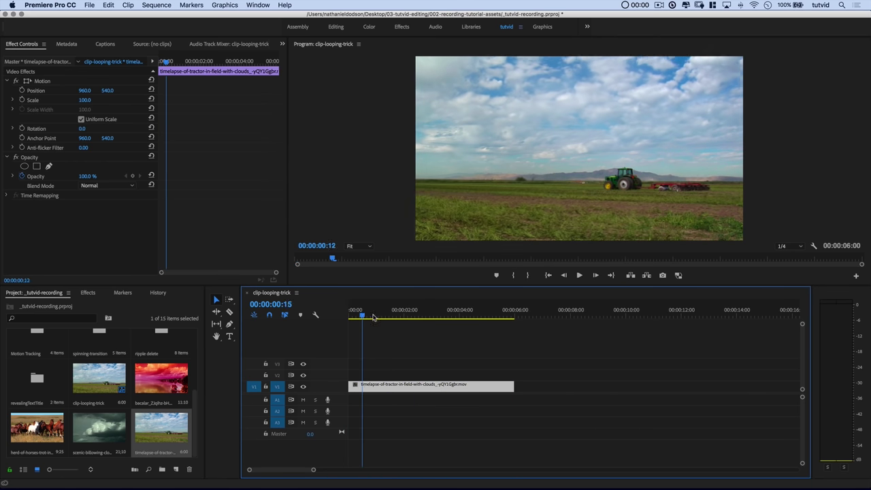
pyautogui.moveTo(356, 312); pyautogui.dragTo(460, 312)
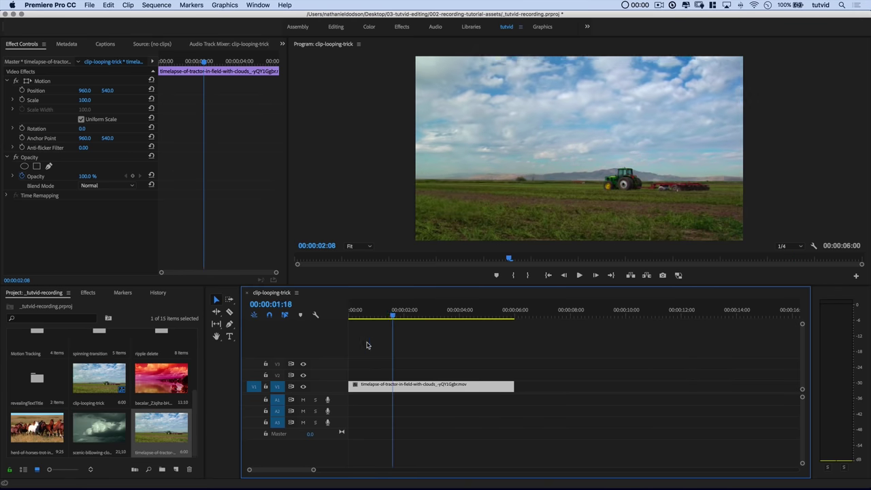
# Play the sequence from the start, then park the playhead at 3:00.
pyautogui.press('Home')
pyautogui.press('space')
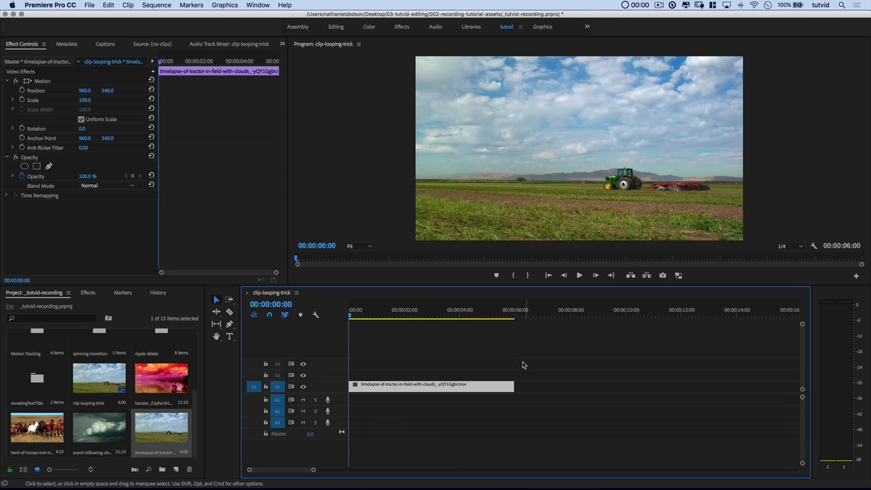
pyautogui.click(515, 316)
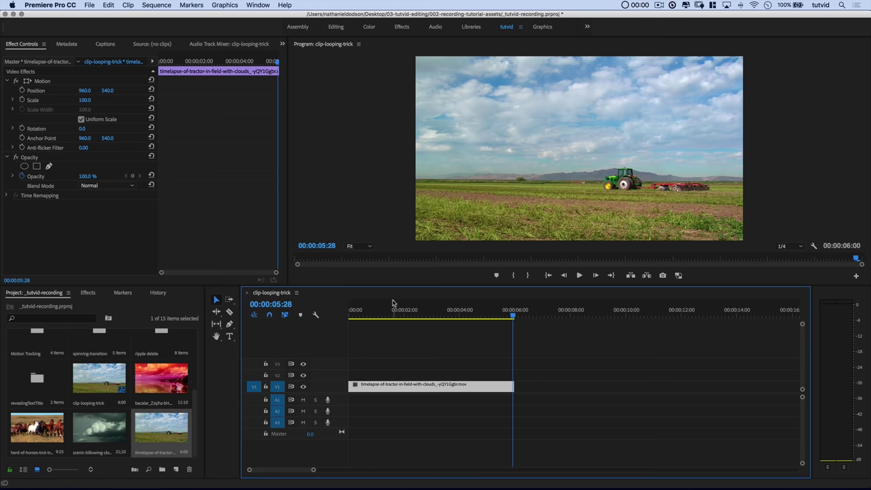
pyautogui.moveTo(392, 310); pyautogui.dragTo(332, 313)
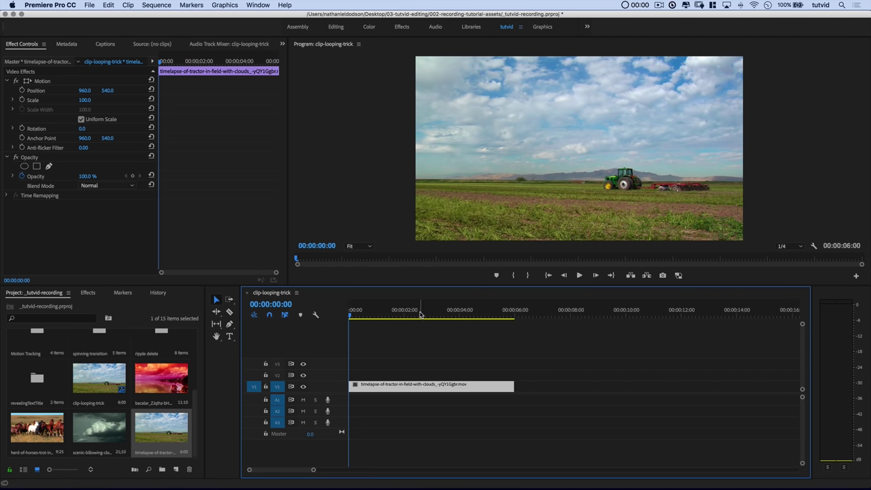
pyautogui.moveTo(418, 313); pyautogui.dragTo(430, 313)
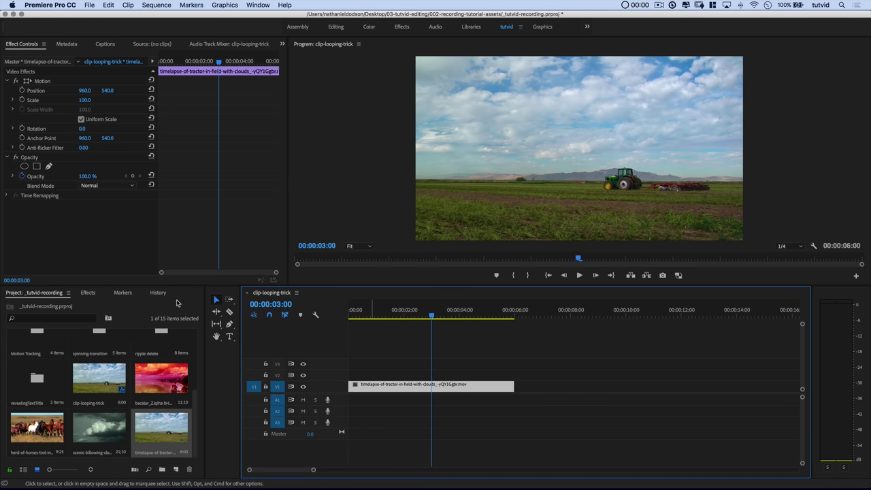
# Razor the tractor clip at 3 seconds and move the first half after the second.
pyautogui.click(229, 311)
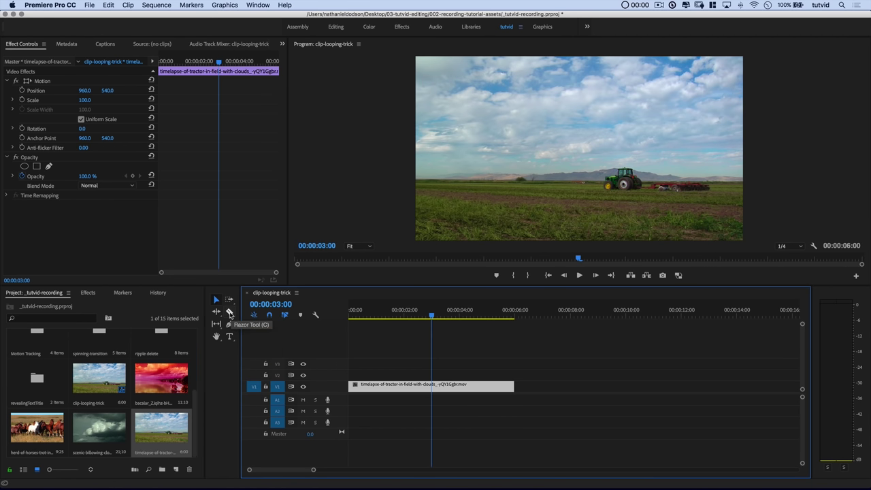
pyautogui.click(432, 386)
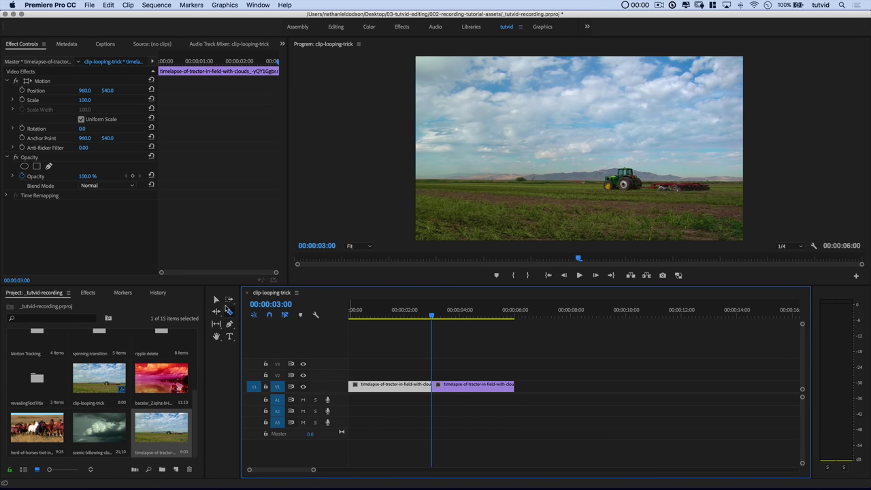
pyautogui.click(215, 300)
pyautogui.moveTo(477, 385); pyautogui.dragTo(567, 388)
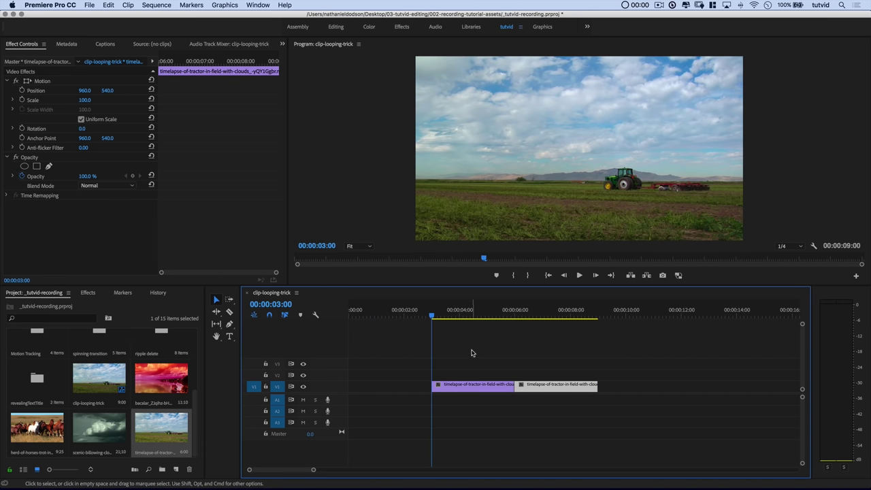
# Slide both tractor halves back to the sequence start and preview their joint.
pyautogui.moveTo(472, 352); pyautogui.dragTo(564, 427)
pyautogui.moveTo(495, 388); pyautogui.dragTo(412, 388)
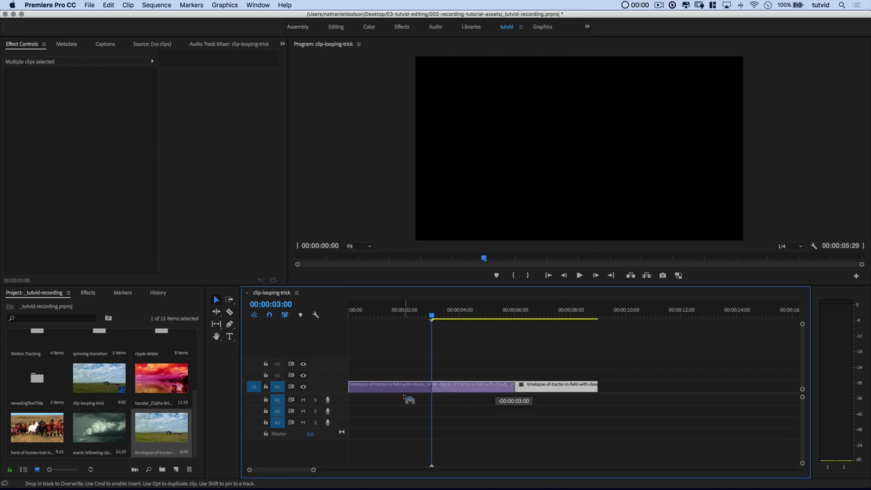
pyautogui.click(354, 312)
pyautogui.moveTo(349, 314); pyautogui.dragTo(337, 323)
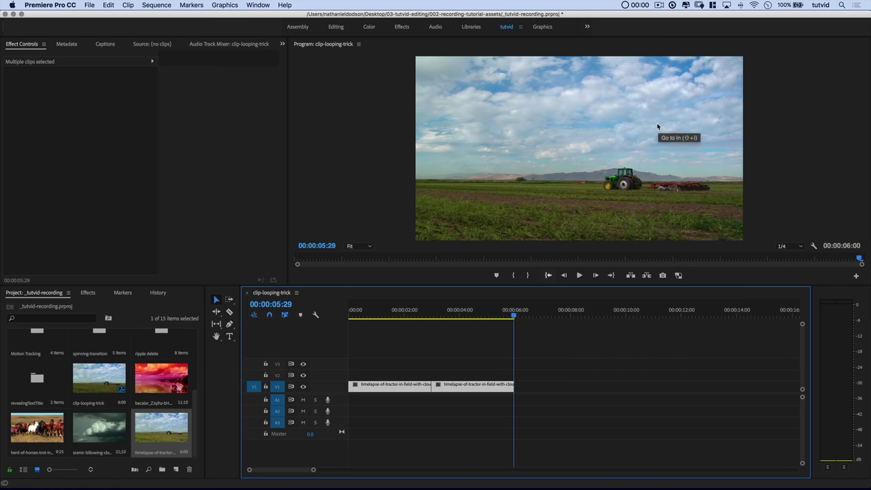
pyautogui.moveTo(433, 315)
pyautogui.mouseDown()
pyautogui.moveTo(440, 325)
pyautogui.moveTo(414, 335)
pyautogui.mouseUp()
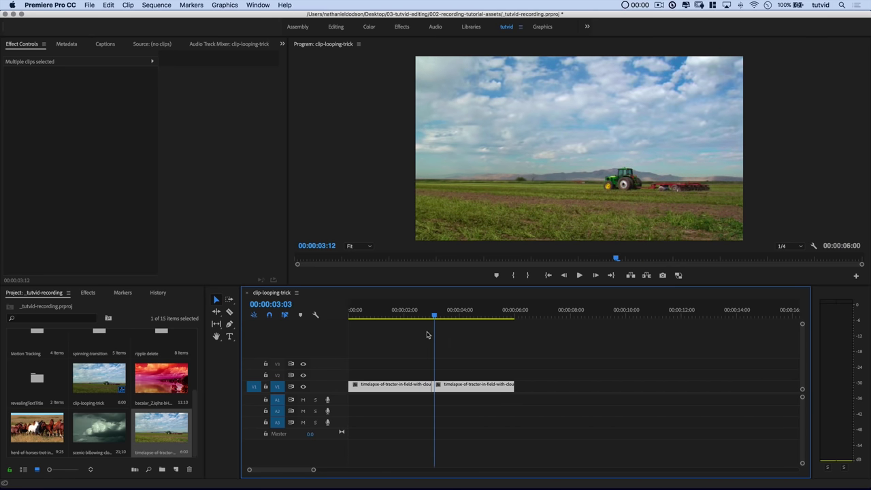
# Put a Cross Dissolve (Video Transitions > Dissolve) on the tractor cut, stretched to about two seconds.
pyautogui.click(89, 293)
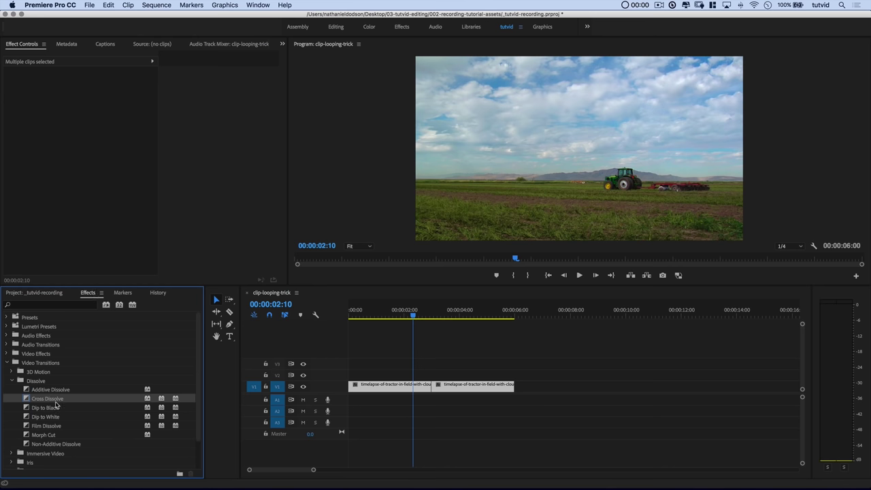
pyautogui.doubleClick(36, 365)
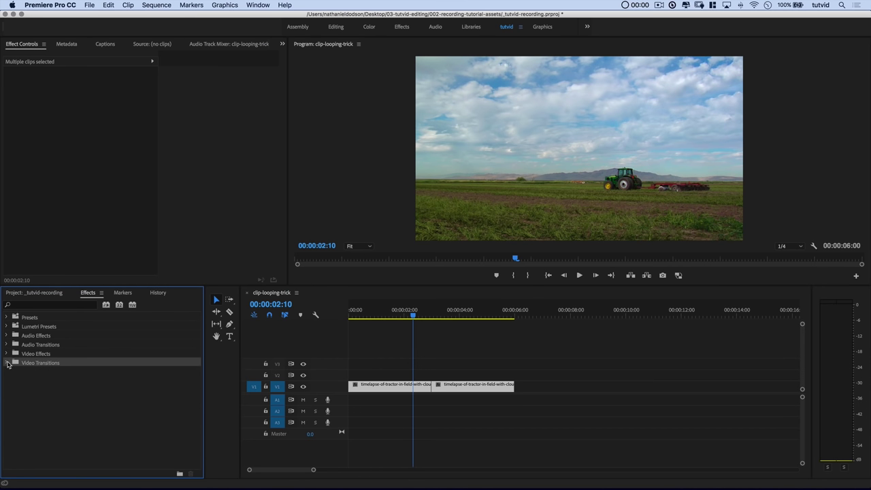
pyautogui.click(8, 364)
pyautogui.click(26, 383)
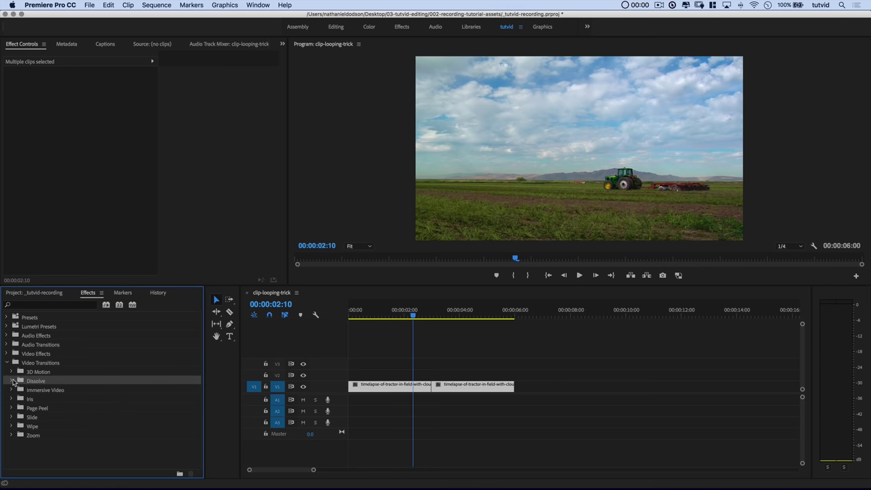
pyautogui.click(12, 382)
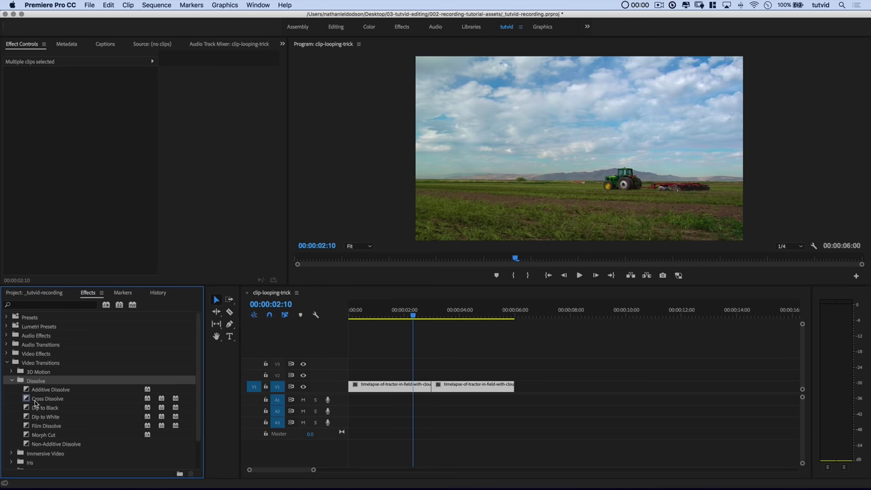
pyautogui.click(35, 400)
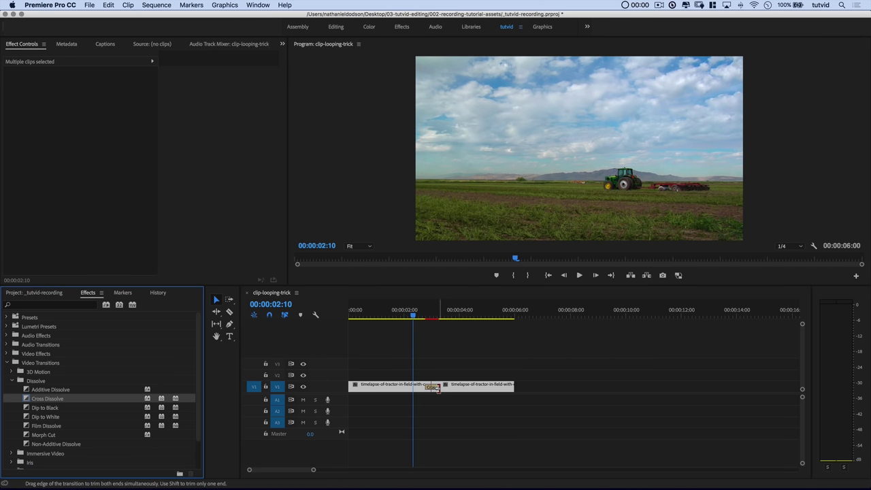
pyautogui.moveTo(437, 388); pyautogui.dragTo(463, 387)
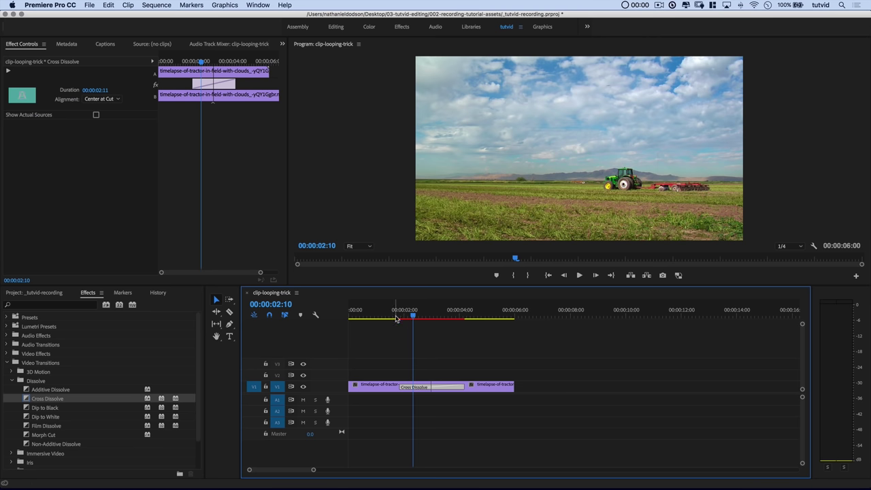
pyautogui.moveTo(400, 315); pyautogui.dragTo(333, 321)
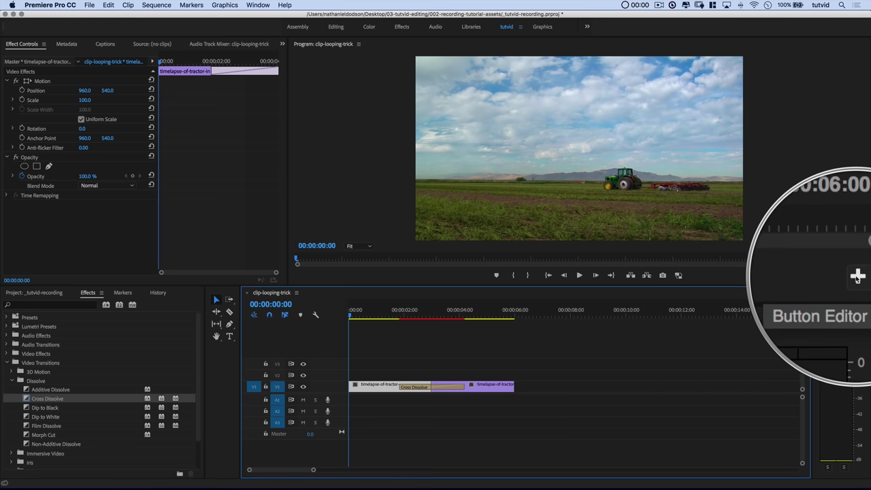
# Add the Loop button to the monitor controls and review the looping tractor playback.
pyautogui.click(857, 276)
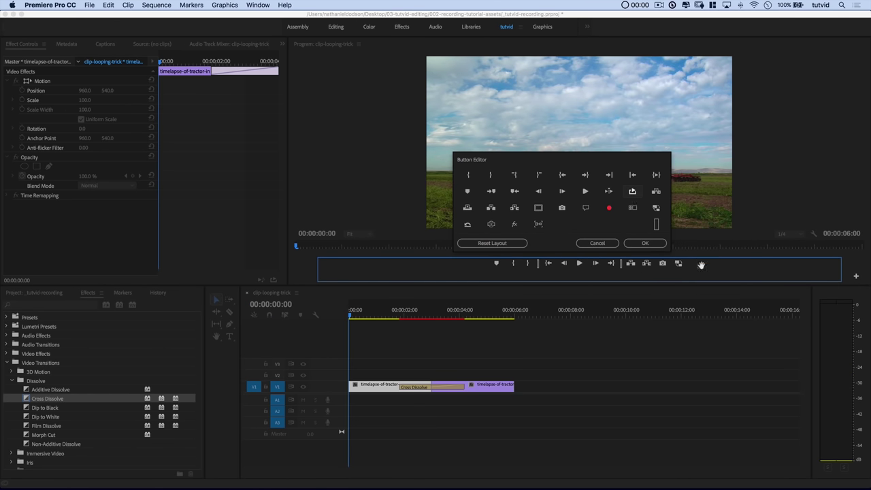
pyautogui.click(645, 244)
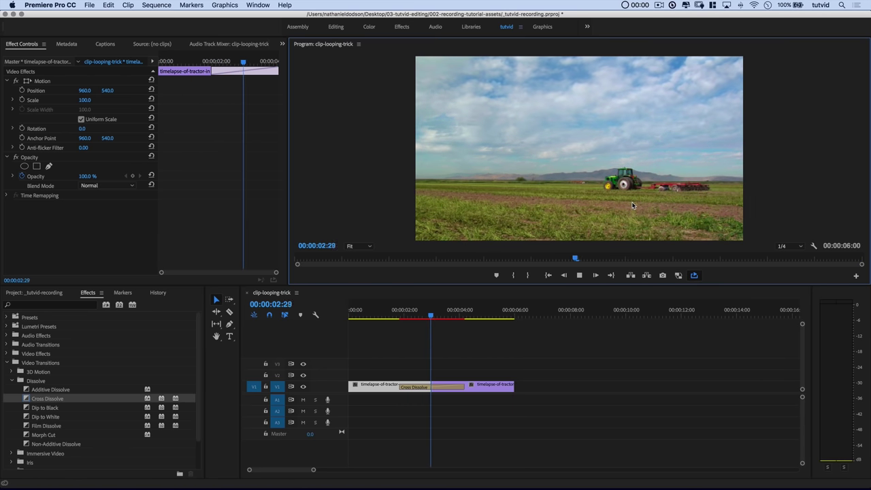
pyautogui.press('space')
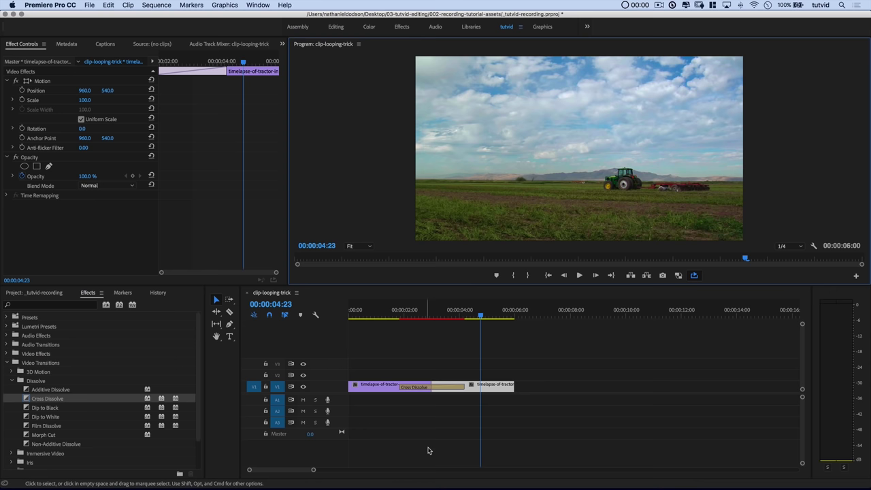
pyautogui.moveTo(428, 310); pyautogui.dragTo(399, 310)
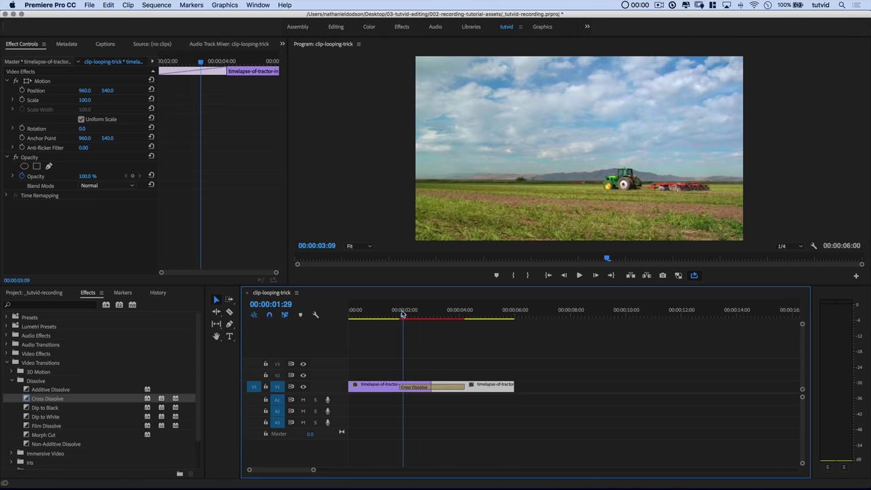
pyautogui.click(403, 370)
pyautogui.scroll(-3, 569, 397)
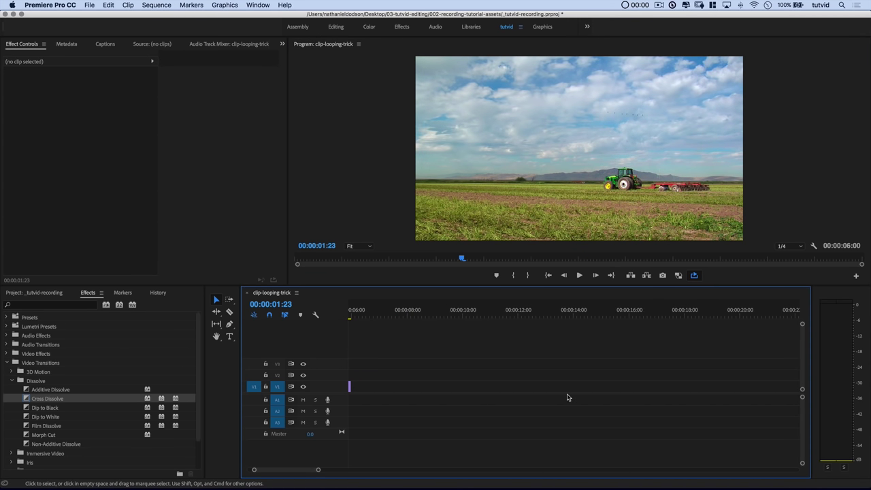
# Zoom the timeline out and delete the tractor halves and dissolve from V1.
pyautogui.click(446, 312)
pyautogui.press('-')
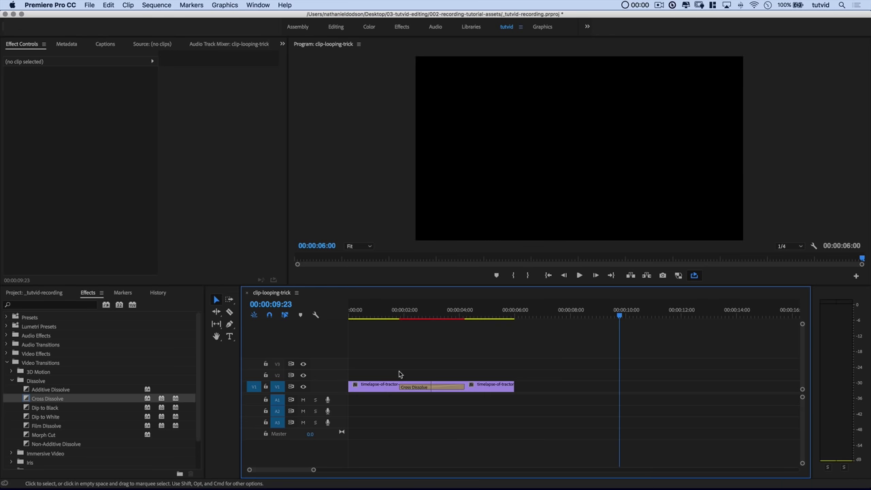
pyautogui.moveTo(384, 356); pyautogui.dragTo(480, 403)
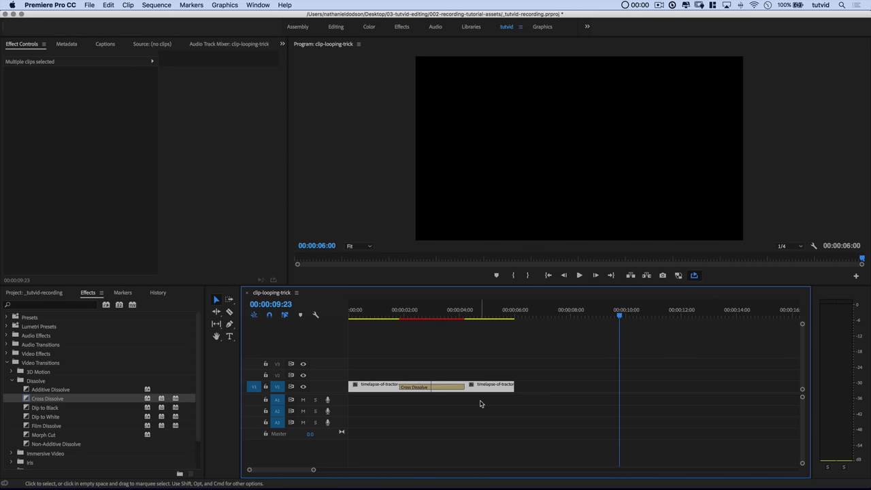
pyautogui.press('Delete')
# Place the pink Bacalar lagoon clip on V1 and scrub through it.
pyautogui.click(33, 292)
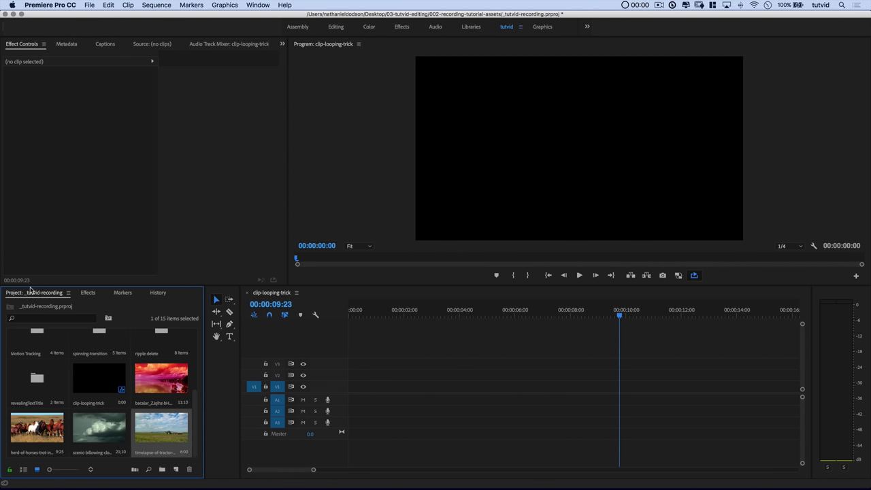
pyautogui.click(147, 375)
pyautogui.moveTo(167, 370); pyautogui.dragTo(361, 387)
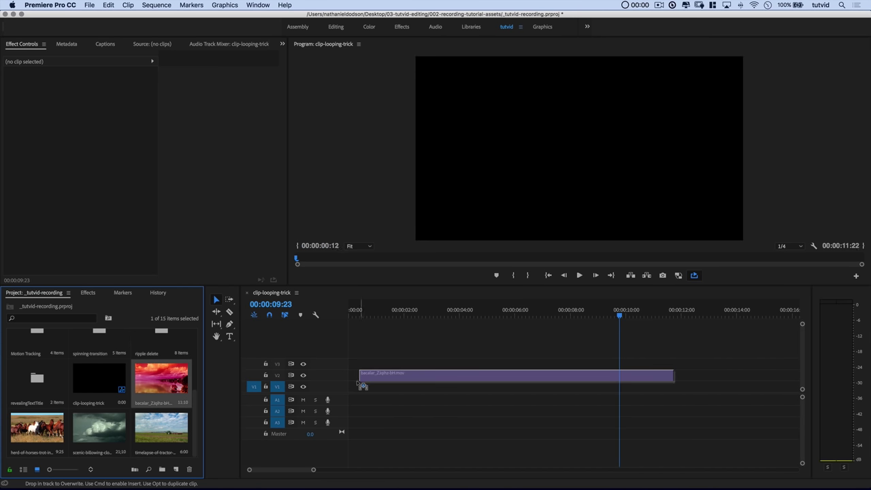
pyautogui.moveTo(515, 311)
pyautogui.mouseDown()
pyautogui.moveTo(661, 314)
pyautogui.moveTo(511, 312)
pyautogui.mouseUp()
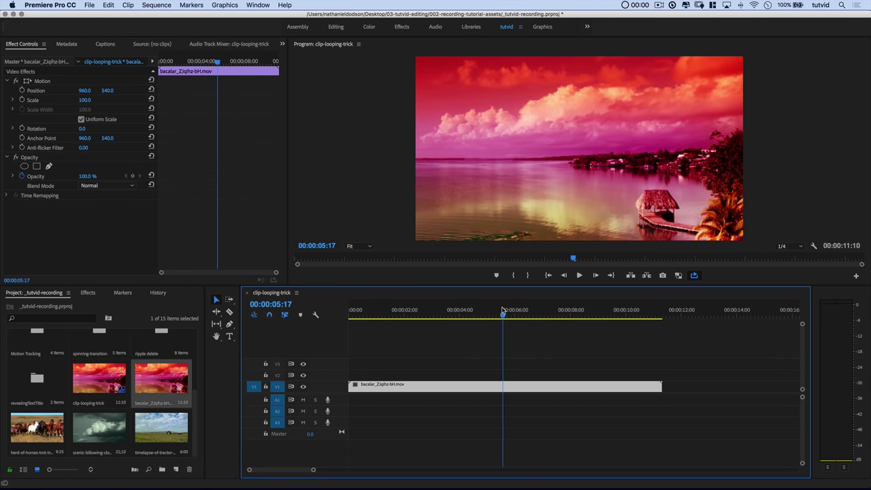
# Split the lagoon clip near its middle, swap the halves, and move them to 00:00:00:00.
pyautogui.click(229, 312)
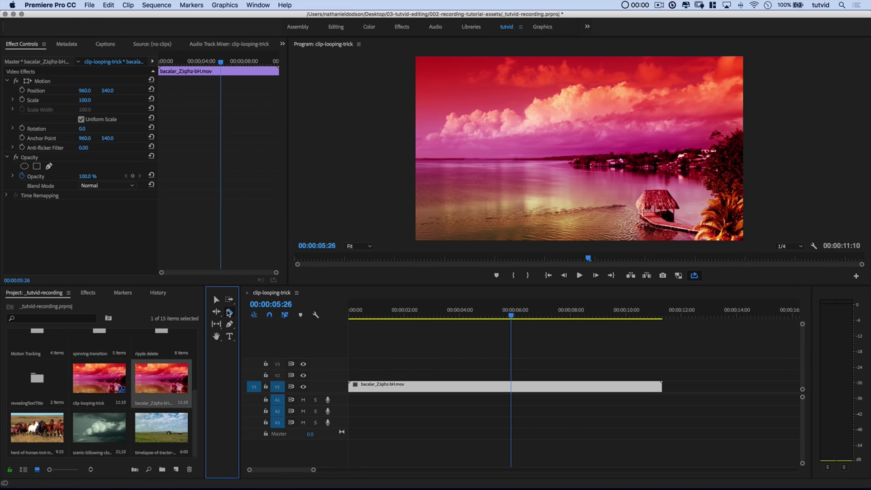
pyautogui.click(512, 386)
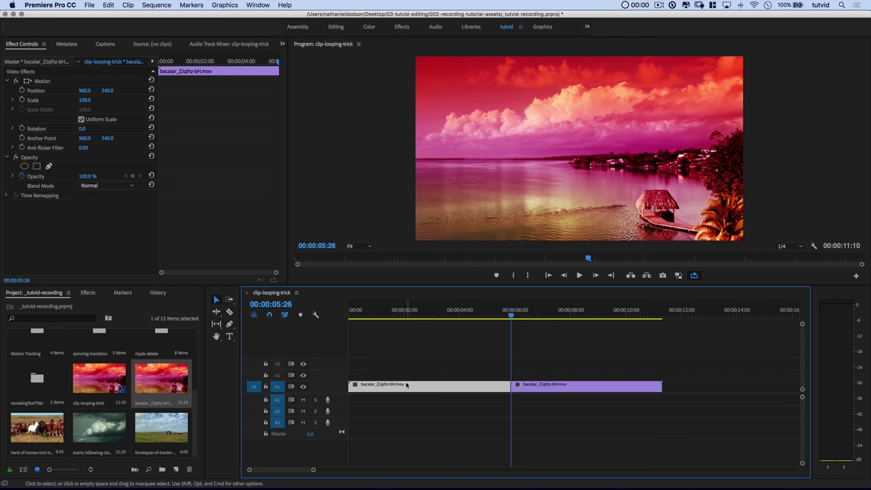
pyautogui.moveTo(406, 385)
pyautogui.mouseDown()
pyautogui.moveTo(738, 389)
pyautogui.moveTo(725, 389)
pyautogui.mouseUp()
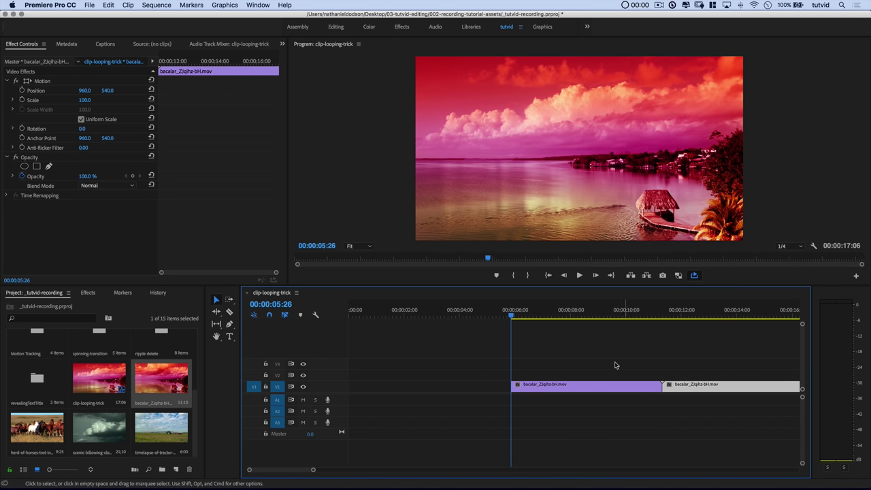
pyautogui.click(682, 405)
pyautogui.moveTo(629, 387); pyautogui.dragTo(433, 389)
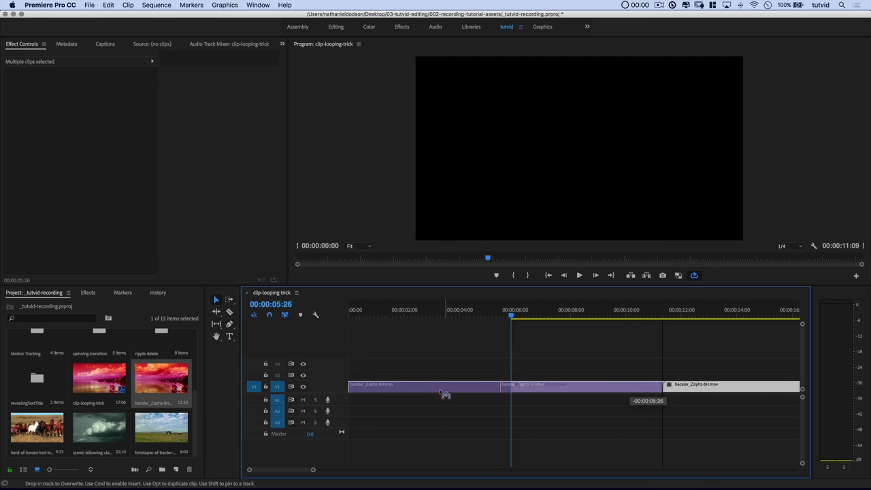
pyautogui.moveTo(385, 313)
pyautogui.mouseDown()
pyautogui.moveTo(309, 325)
pyautogui.moveTo(677, 318)
pyautogui.moveTo(452, 320)
pyautogui.mouseUp()
pyautogui.click(88, 293)
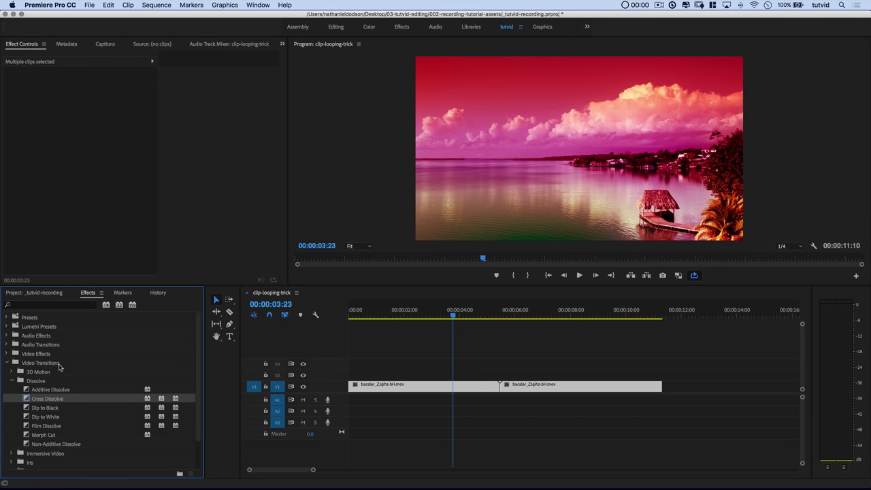
pyautogui.moveTo(496, 390); pyautogui.dragTo(497, 388)
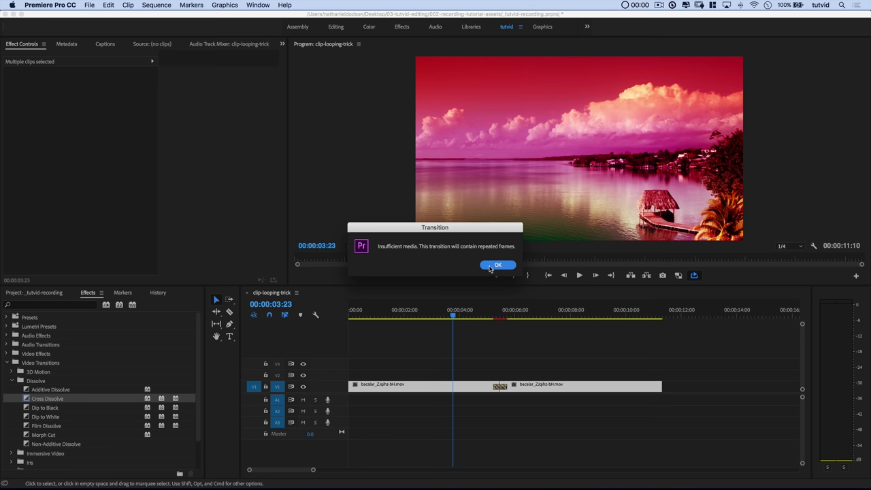
pyautogui.moveTo(491, 229); pyautogui.dragTo(602, 177)
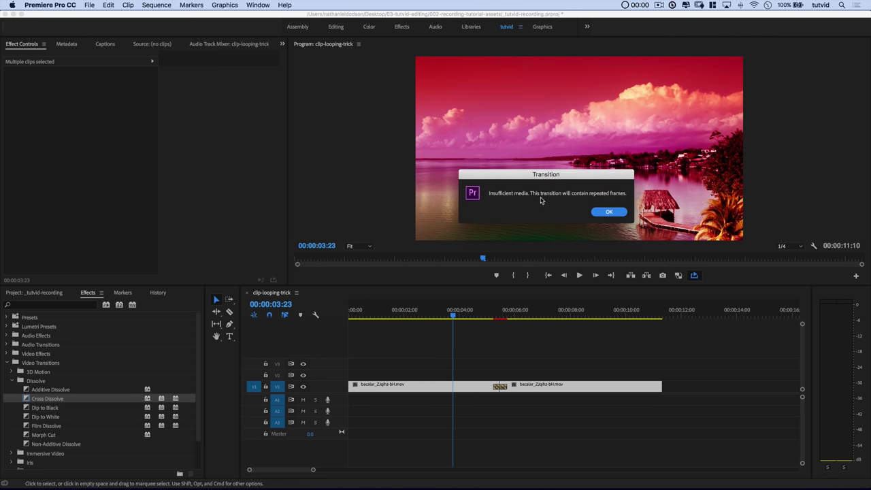
pyautogui.click(610, 212)
pyautogui.click(529, 422)
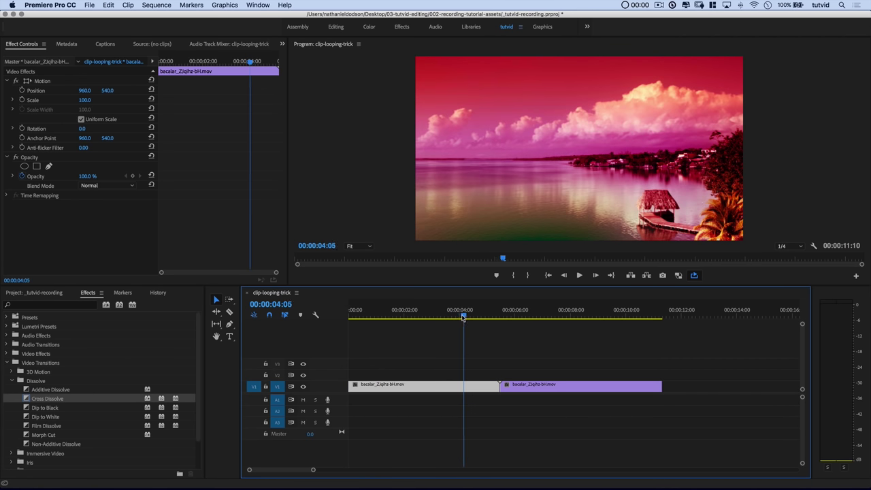
# Overlap the second lagoon half onto the first's tail, add a Cross Dissolve, and play from the start.
pyautogui.moveTo(463, 315); pyautogui.dragTo(436, 316)
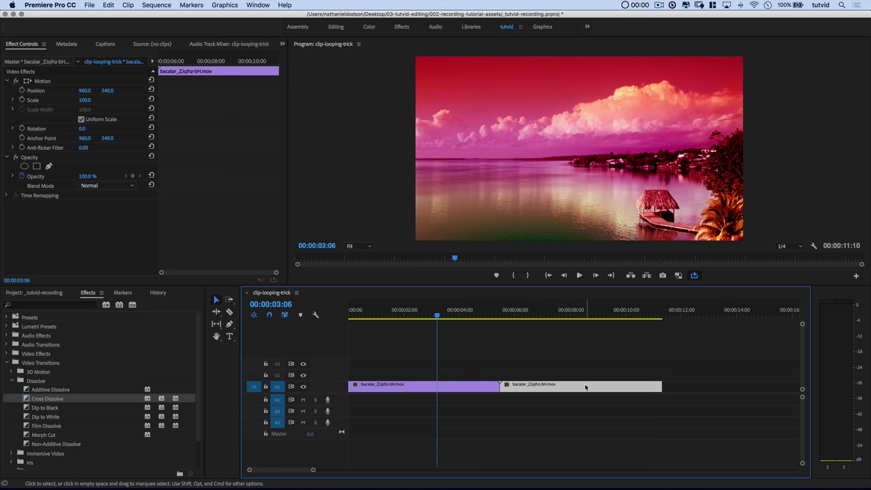
pyautogui.moveTo(586, 387); pyautogui.dragTo(524, 388)
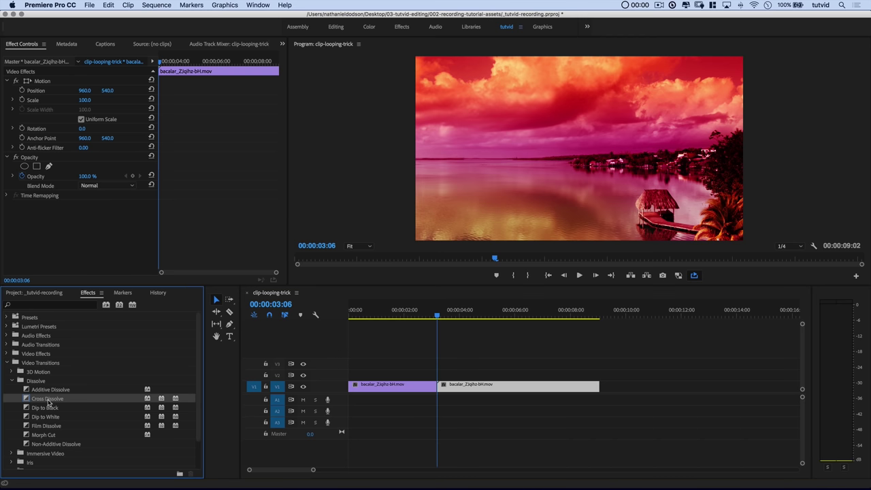
pyautogui.moveTo(442, 387); pyautogui.dragTo(534, 387)
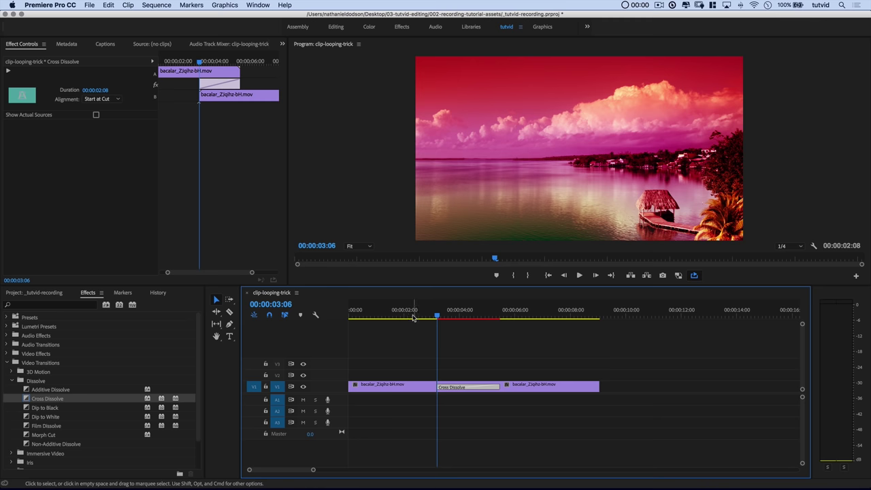
pyautogui.click(355, 314)
pyautogui.press('space')
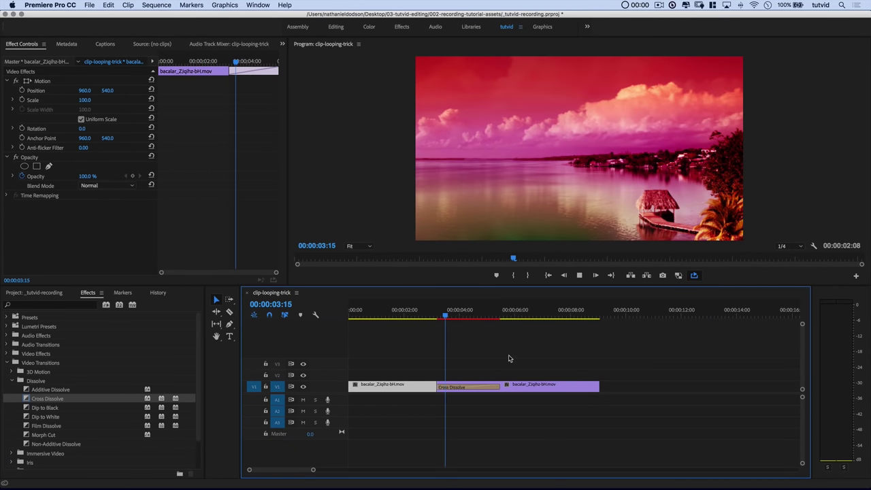
# Stop playback, delete the Cross Dissolve, and slide the second half further over the first.
pyautogui.press('space')
pyautogui.click(468, 387)
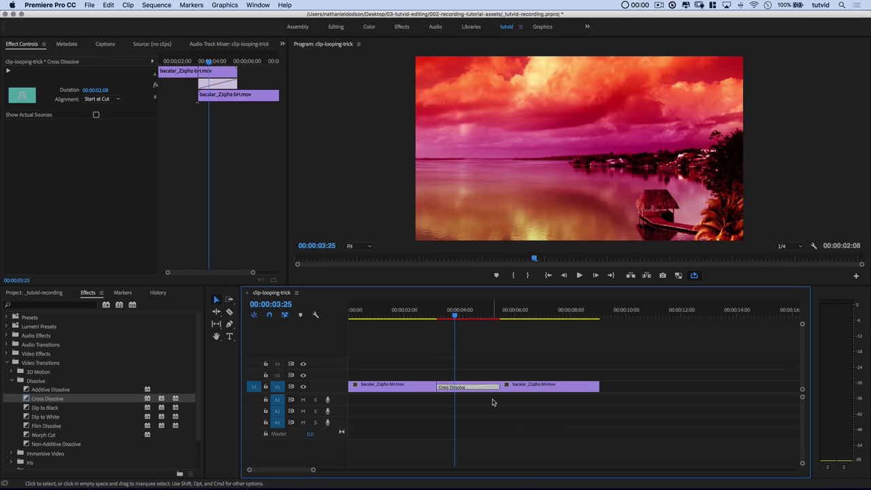
pyautogui.press('Delete')
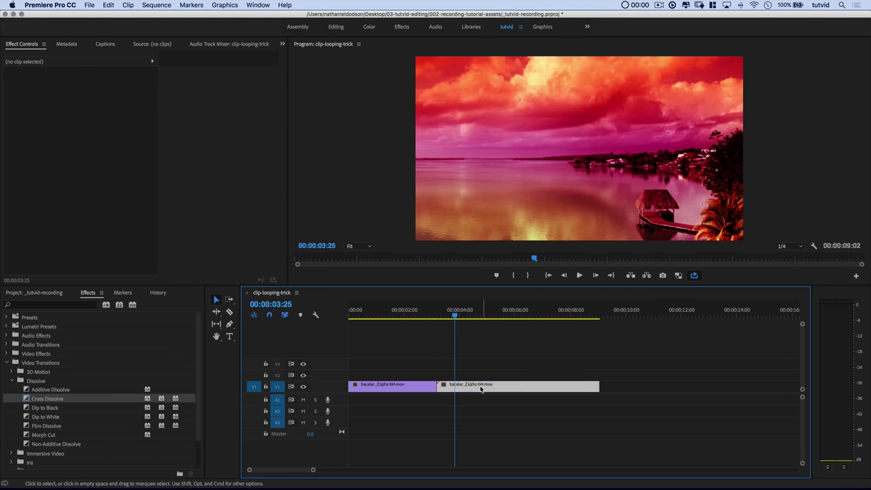
pyautogui.moveTo(480, 388); pyautogui.dragTo(461, 390)
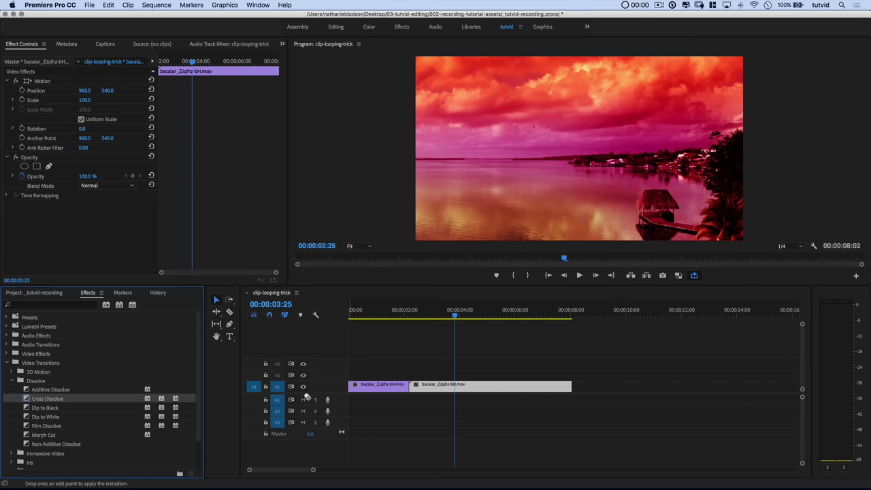
# Stretch a Cross Dissolve across the wider overlap, play it, and select all the lagoon clips.
pyautogui.moveTo(418, 387); pyautogui.dragTo(500, 387)
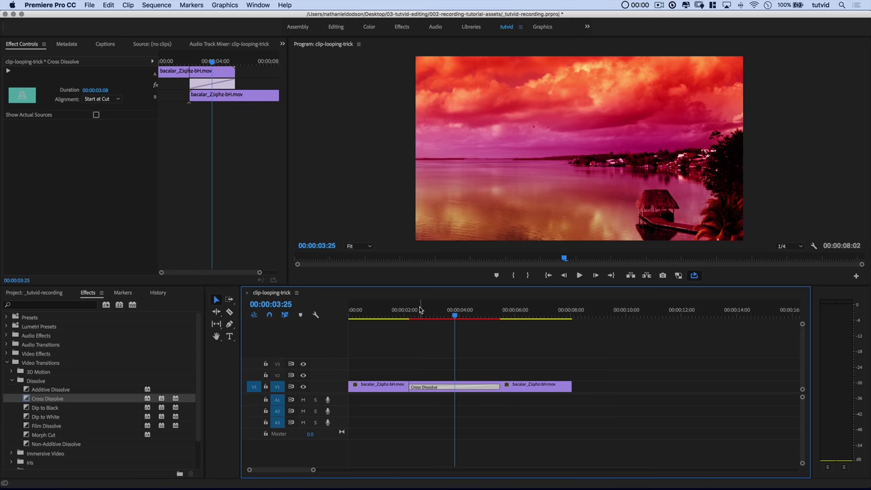
pyautogui.moveTo(420, 310); pyautogui.dragTo(324, 320)
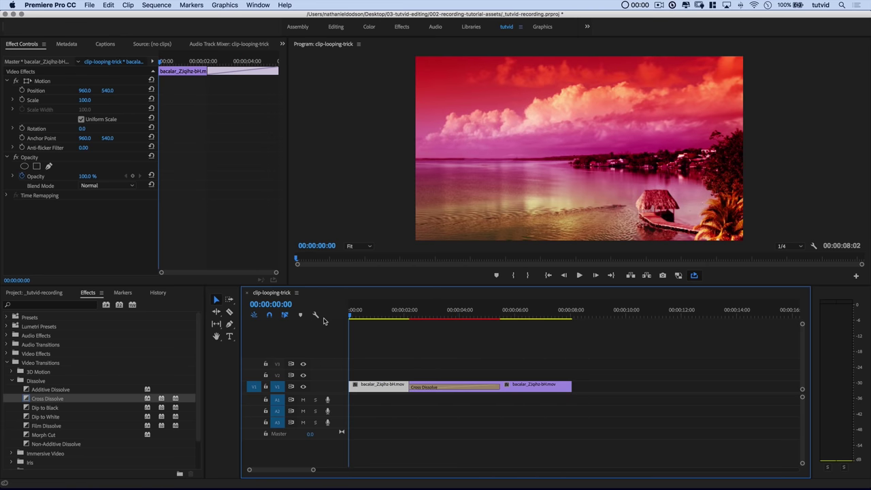
pyautogui.press('space')
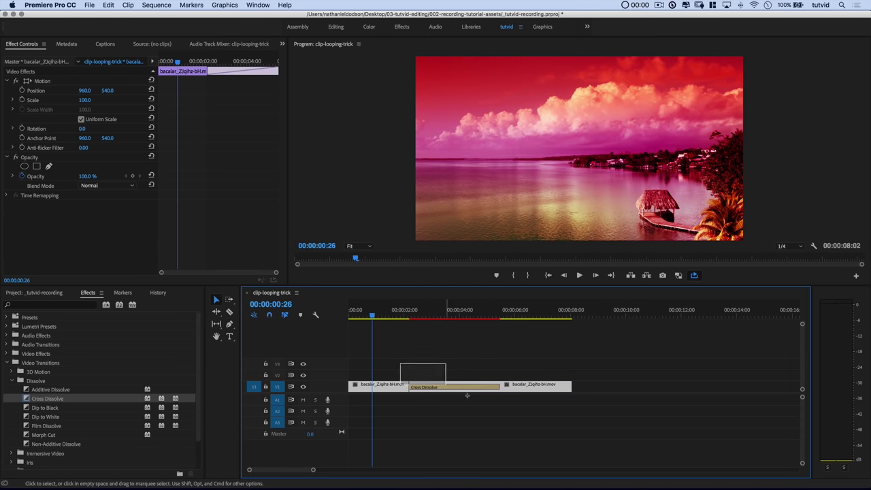
pyautogui.moveTo(401, 365); pyautogui.dragTo(484, 404)
# Add the horses clip to the start of V1 and scrub to about 00:00:05:28.
pyautogui.click(41, 293)
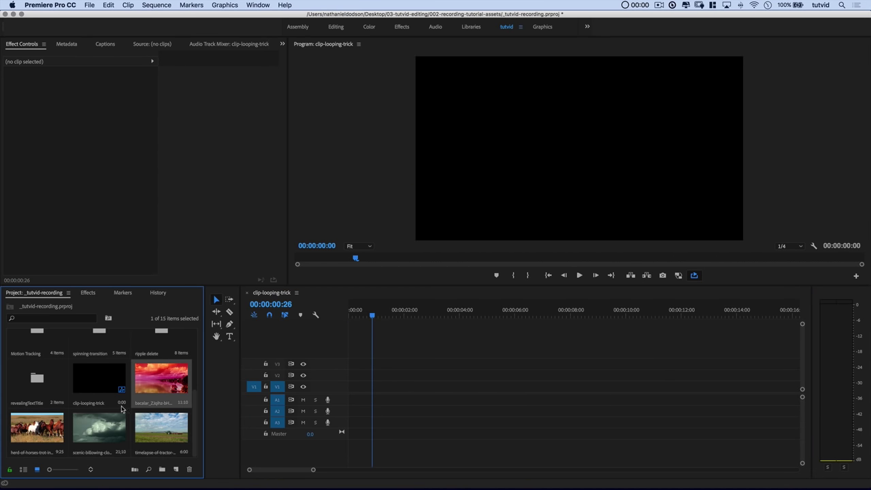
pyautogui.moveTo(354, 389); pyautogui.dragTo(349, 386)
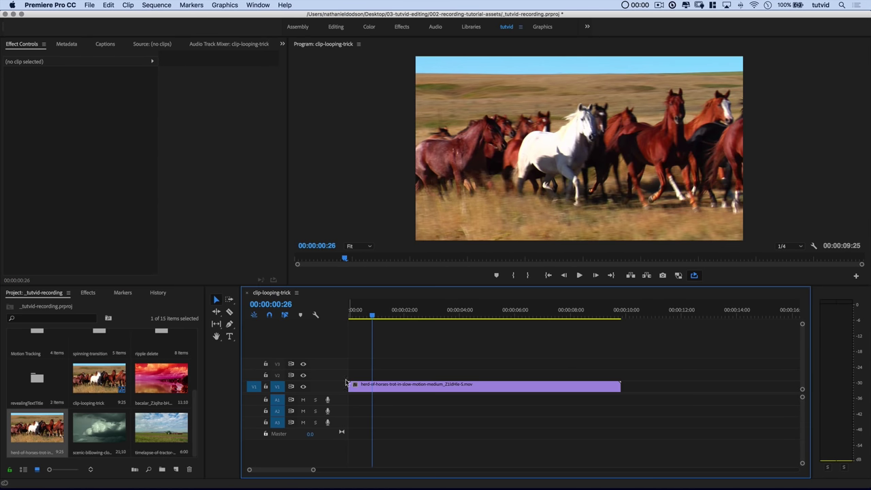
pyautogui.moveTo(374, 313)
pyautogui.mouseDown()
pyautogui.moveTo(499, 310)
pyautogui.moveTo(338, 311)
pyautogui.mouseUp()
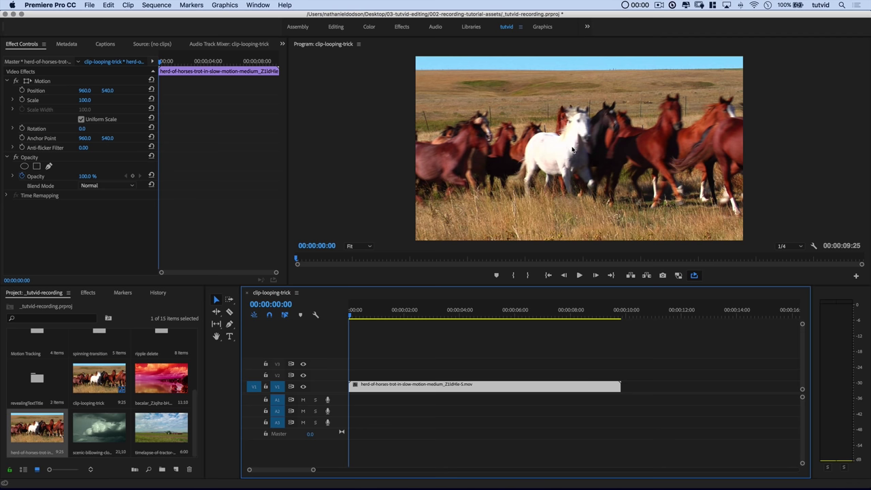
pyautogui.moveTo(350, 317)
pyautogui.mouseDown()
pyautogui.moveTo(574, 313)
pyautogui.moveTo(469, 313)
pyautogui.moveTo(495, 315)
pyautogui.mouseUp()
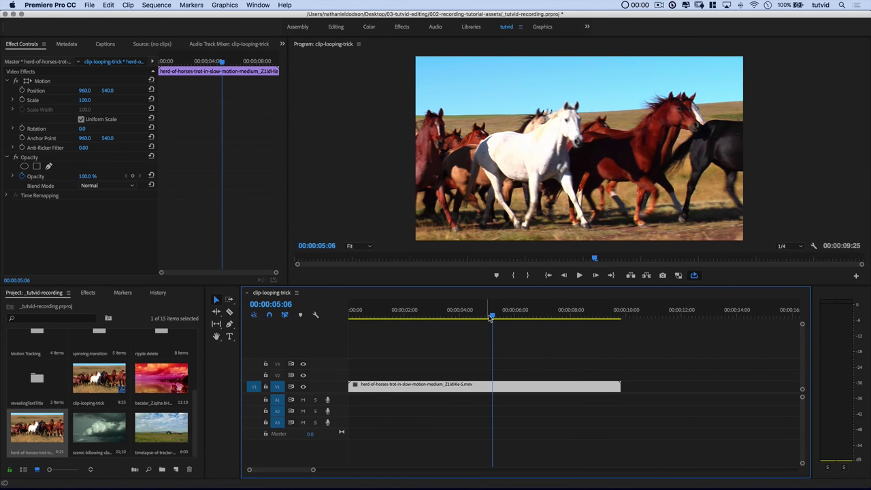
pyautogui.press('space')
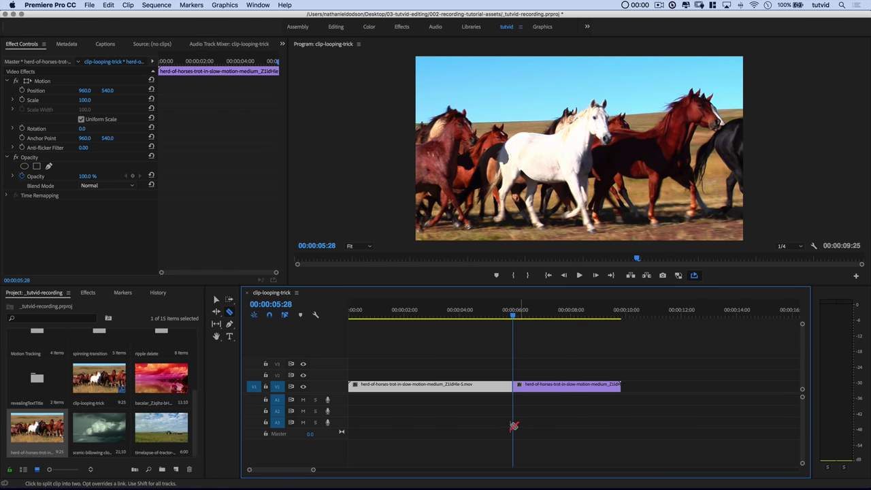
# Move the first horses half after the second, then slide the second half back to overlap the first.
pyautogui.moveTo(457, 386)
pyautogui.mouseDown()
pyautogui.moveTo(766, 387)
pyautogui.moveTo(726, 386)
pyautogui.mouseUp()
pyautogui.moveTo(626, 362)
pyautogui.mouseDown()
pyautogui.moveTo(618, 403)
pyautogui.moveTo(429, 393)
pyautogui.mouseUp()
pyautogui.click(511, 389)
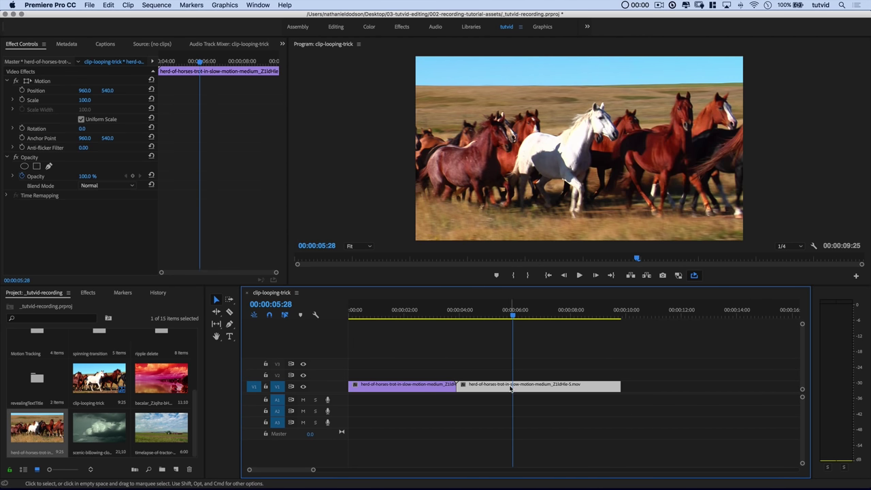
pyautogui.moveTo(547, 386); pyautogui.dragTo(497, 386)
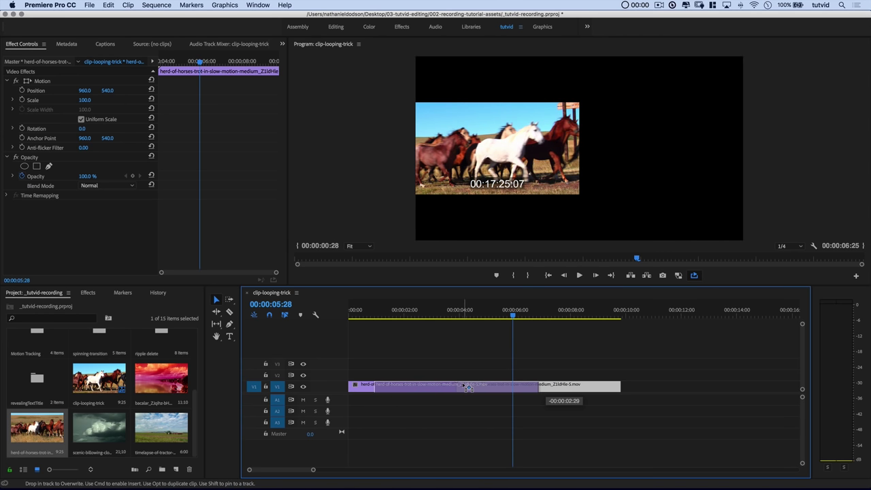
pyautogui.moveTo(497, 387); pyautogui.dragTo(465, 386)
pyautogui.click(88, 293)
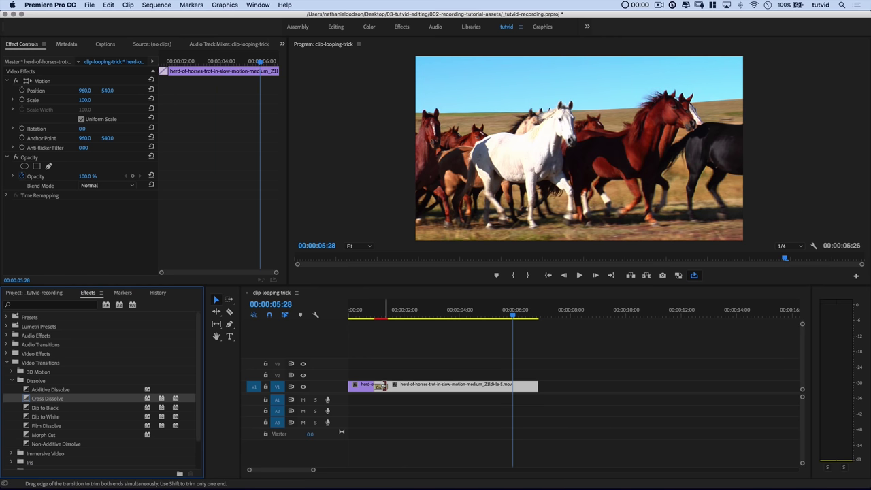
# Stretch the horses Cross Dissolve across the overlap and play the loop from the start.
pyautogui.moveTo(381, 387); pyautogui.dragTo(456, 386)
pyautogui.click(355, 313)
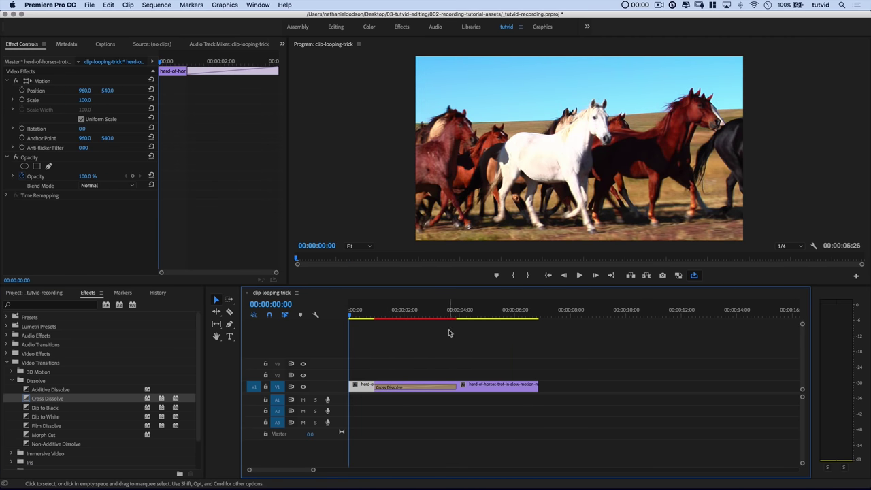
pyautogui.press('space')
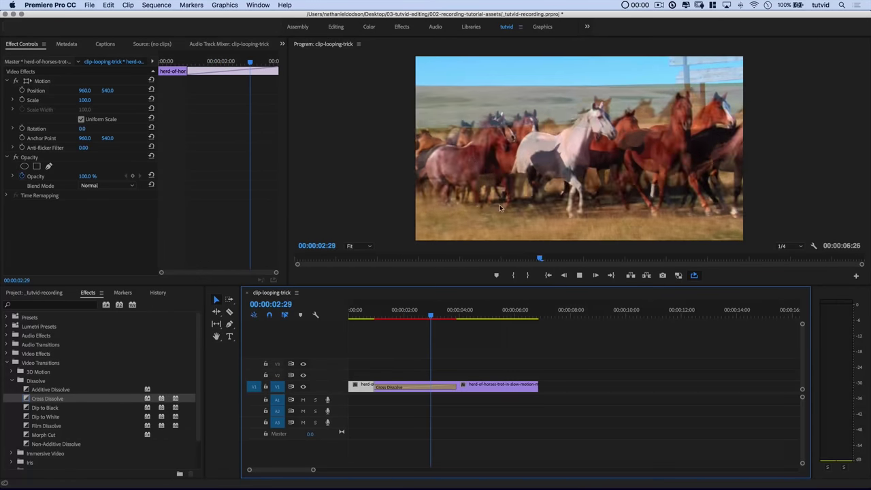
pyautogui.press('space')
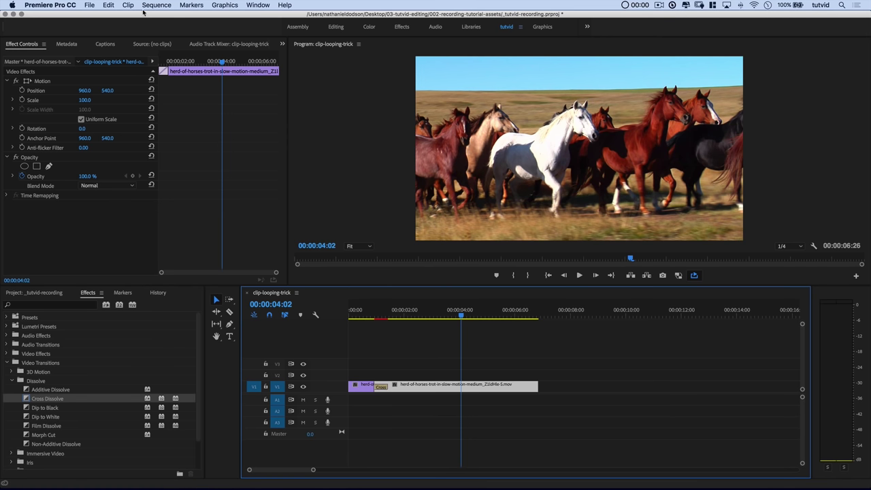
# Undo and redo the dissolve stretch, scrub through it, and return to the sequence start.
pyautogui.click(98, 4)
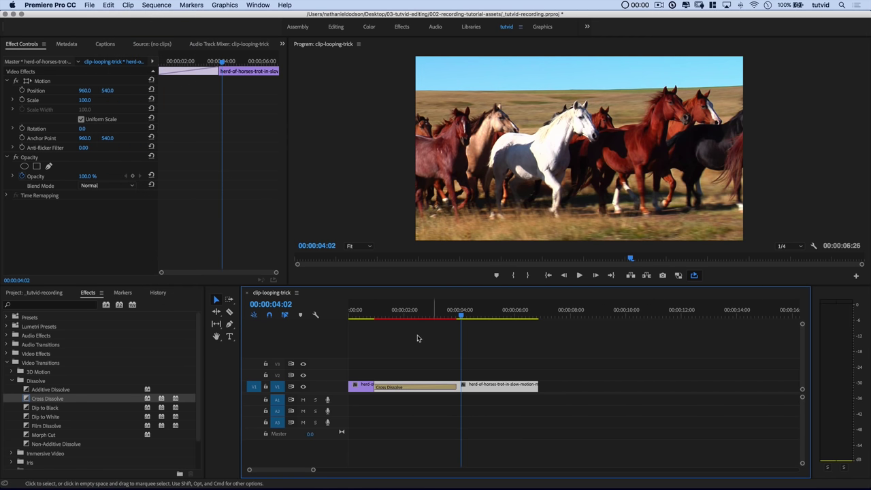
pyautogui.click(385, 312)
pyautogui.moveTo(385, 311)
pyautogui.mouseDown()
pyautogui.moveTo(471, 314)
pyautogui.moveTo(470, 322)
pyautogui.mouseUp()
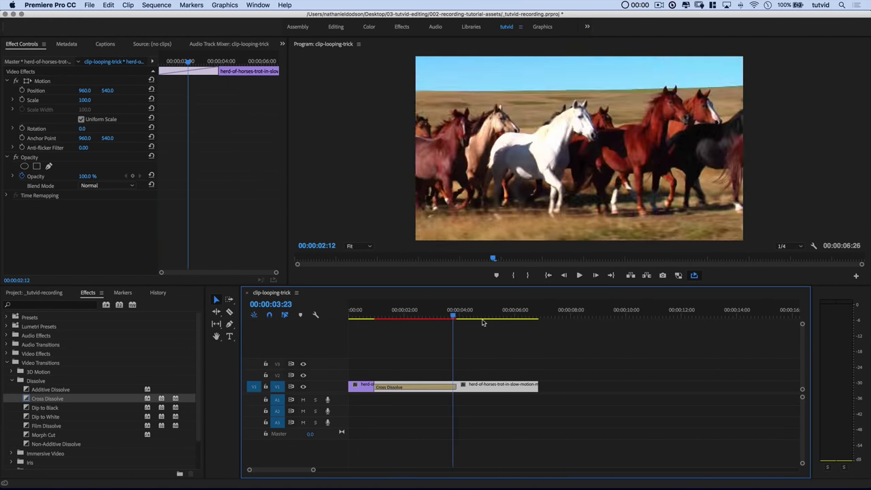
pyautogui.press('Home')
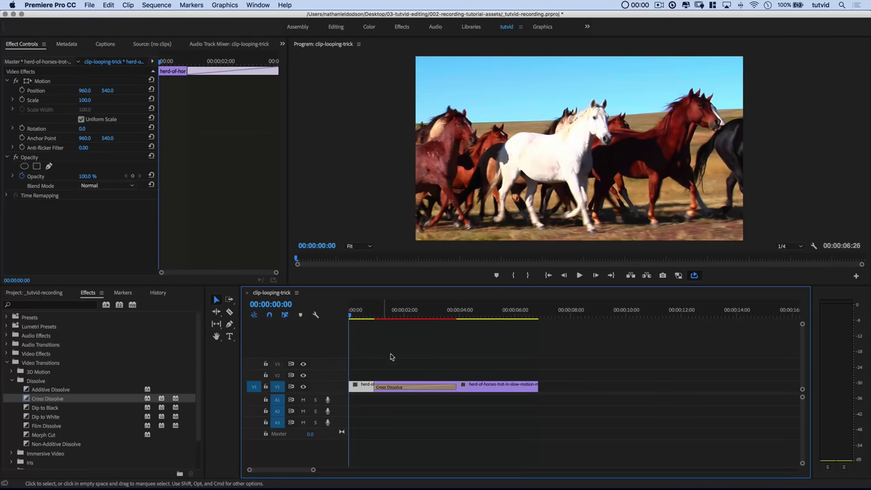
# Delete the horses clips and place the billowing clouds clip on V1.
pyautogui.press('Delete')
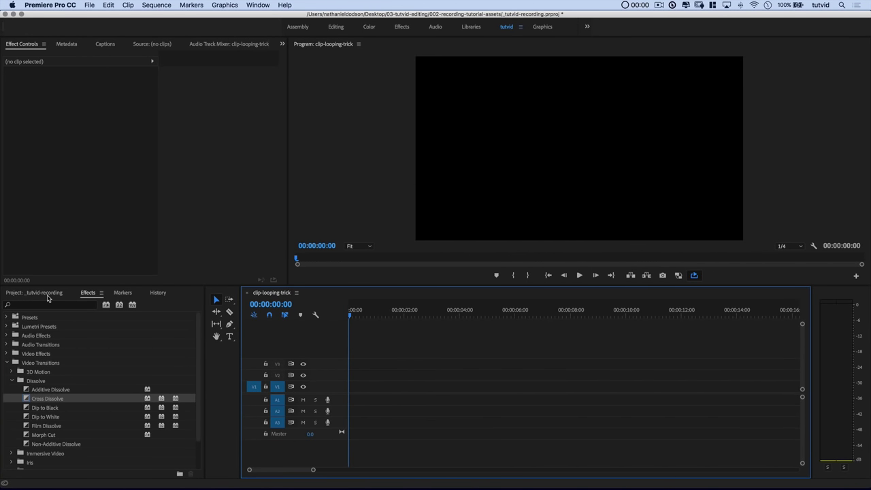
pyautogui.click(41, 292)
pyautogui.moveTo(99, 428); pyautogui.dragTo(354, 387)
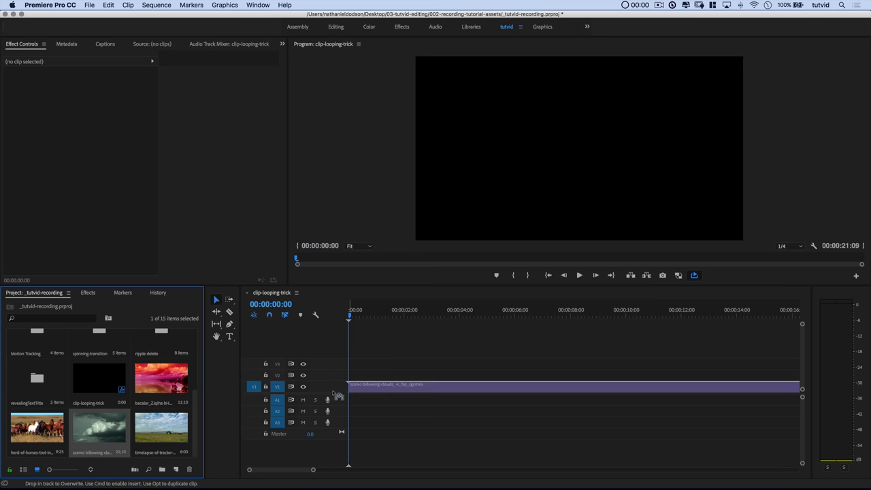
# Scrub through the clouds footage, then return the playhead to the sequence start.
pyautogui.click(428, 313)
pyautogui.moveTo(427, 313)
pyautogui.mouseDown()
pyautogui.moveTo(609, 313)
pyautogui.moveTo(368, 314)
pyautogui.moveTo(697, 313)
pyautogui.moveTo(367, 313)
pyautogui.moveTo(776, 313)
pyautogui.moveTo(386, 313)
pyautogui.mouseUp()
pyautogui.press('Home')
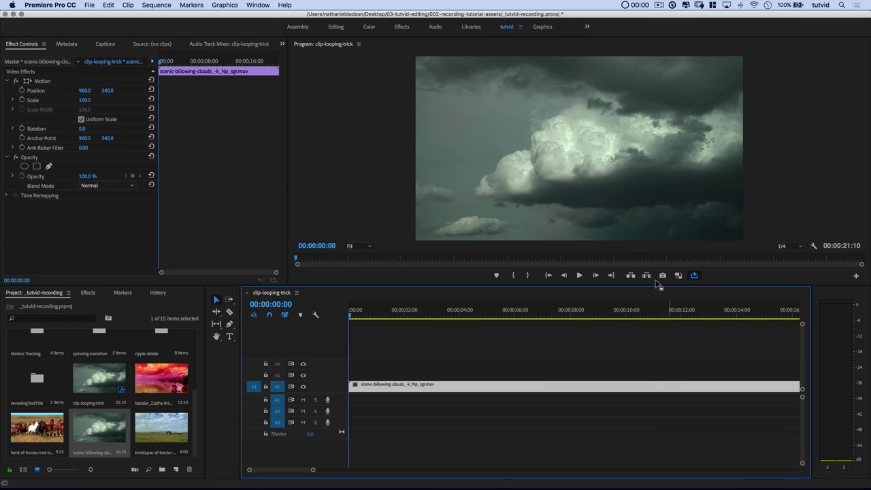